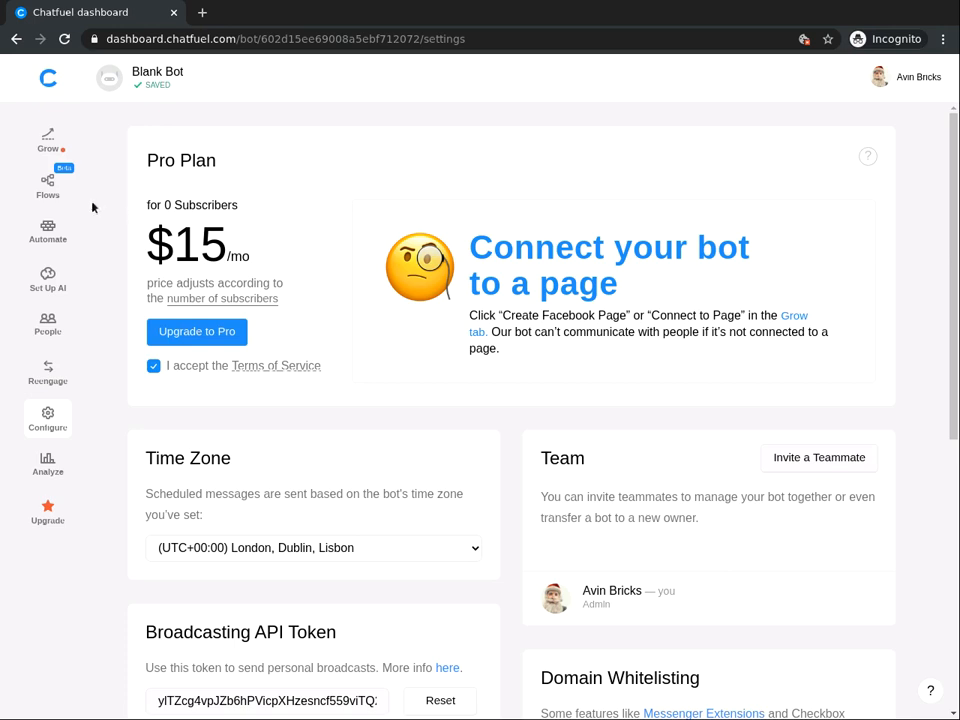
Step: Delete the text card and the Suzuki logo image card from the Welcome Message block under Automate
click(47, 244)
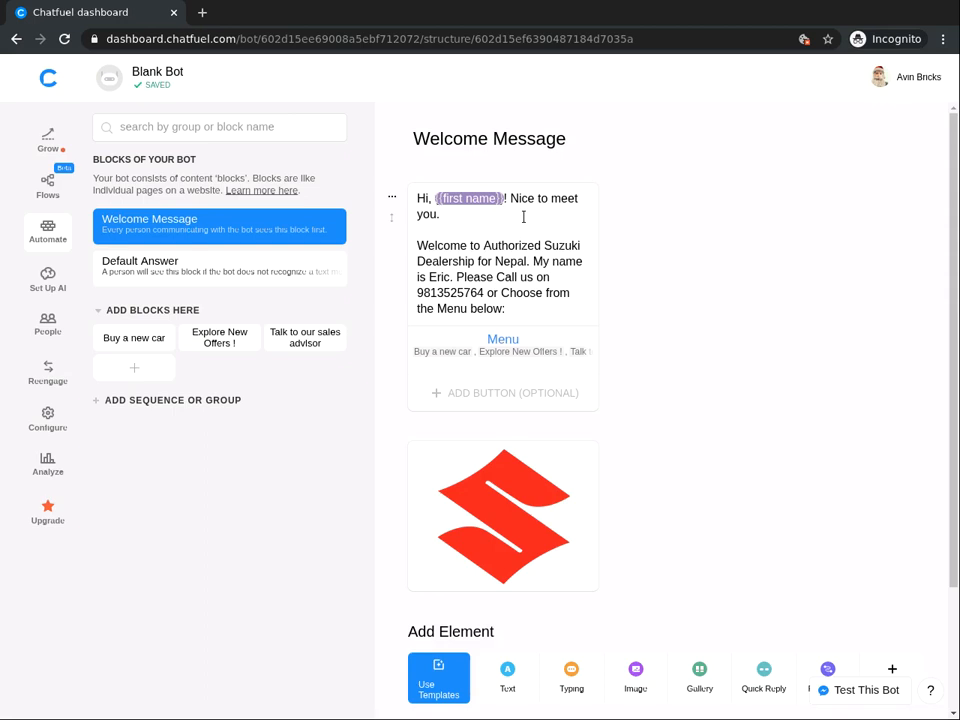
click(390, 200)
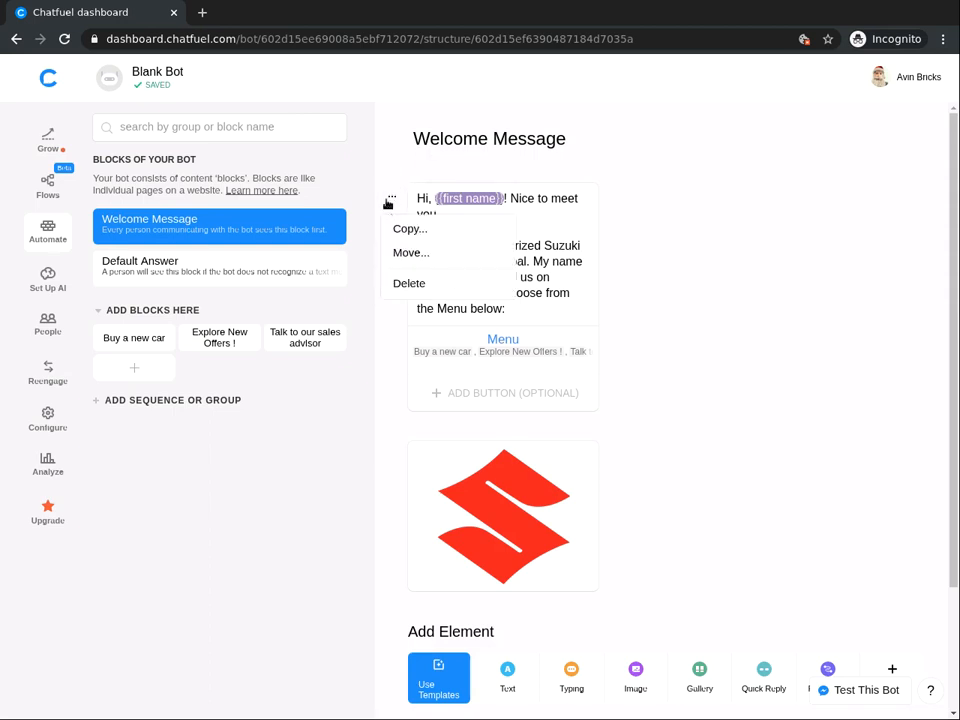
click(416, 289)
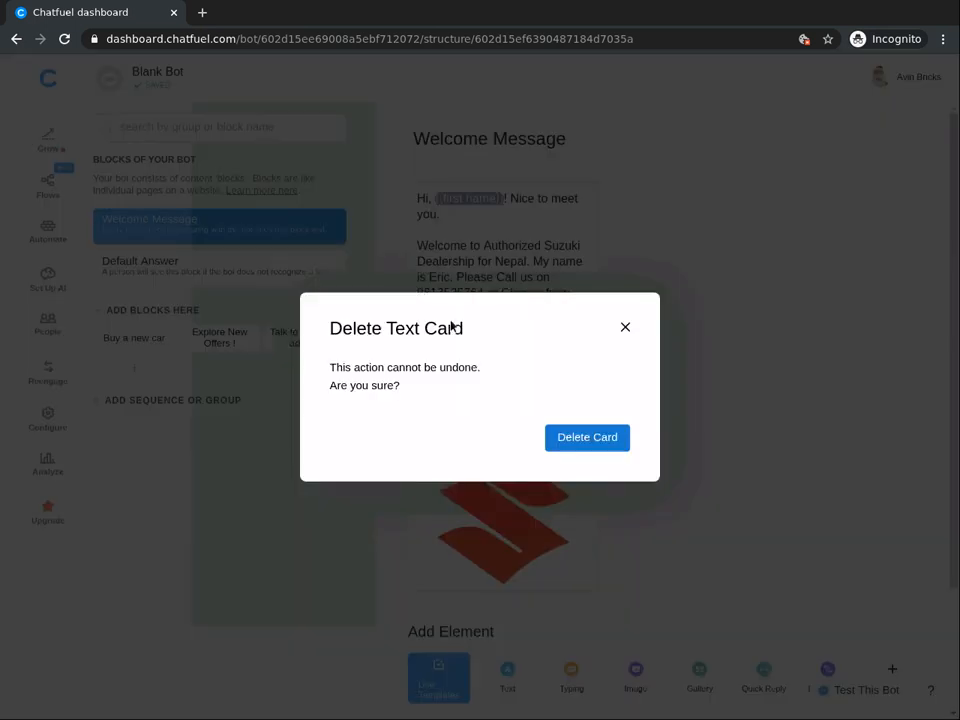
click(585, 441)
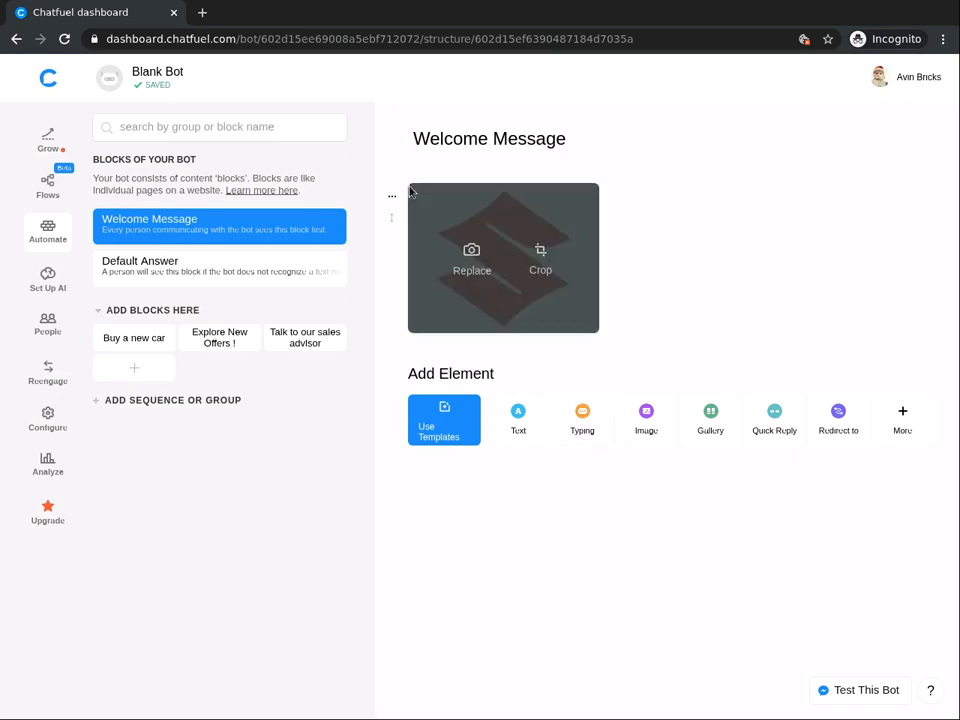
click(391, 195)
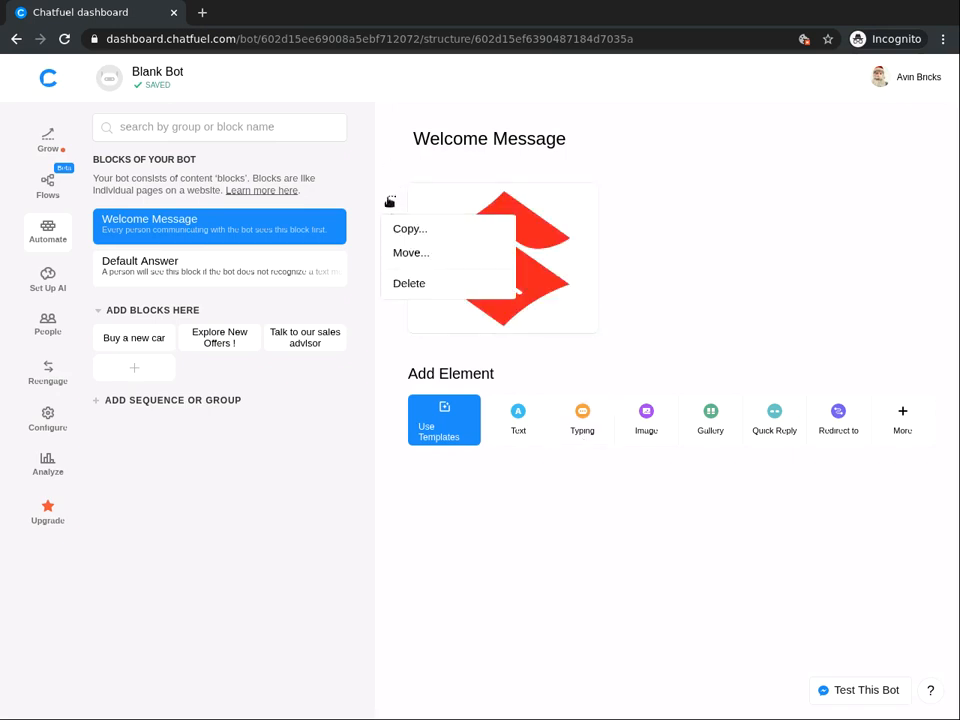
click(408, 286)
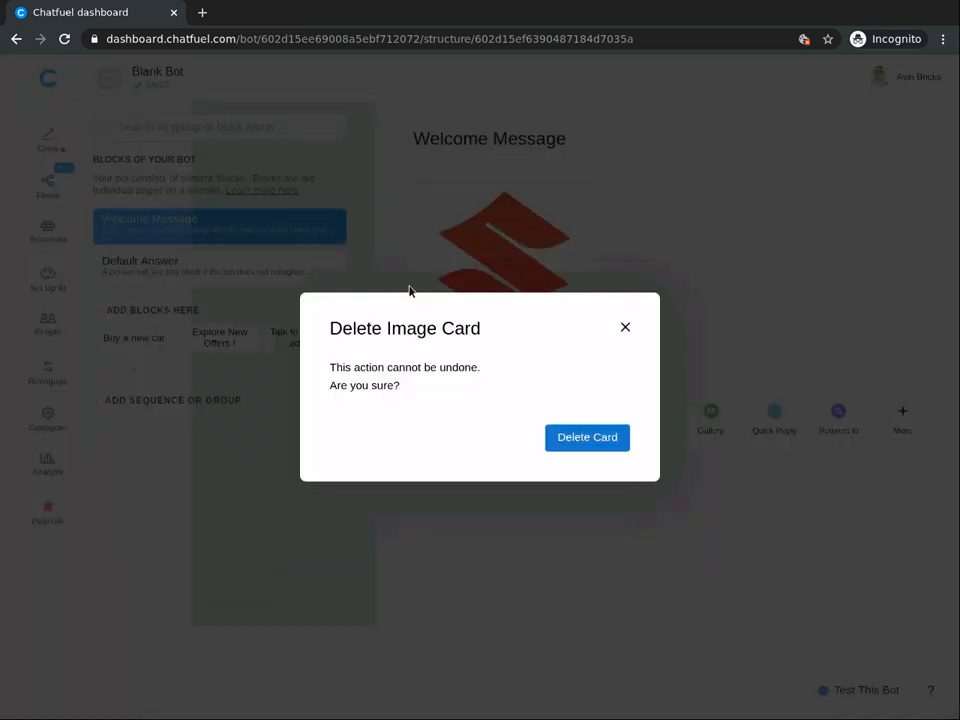
click(587, 438)
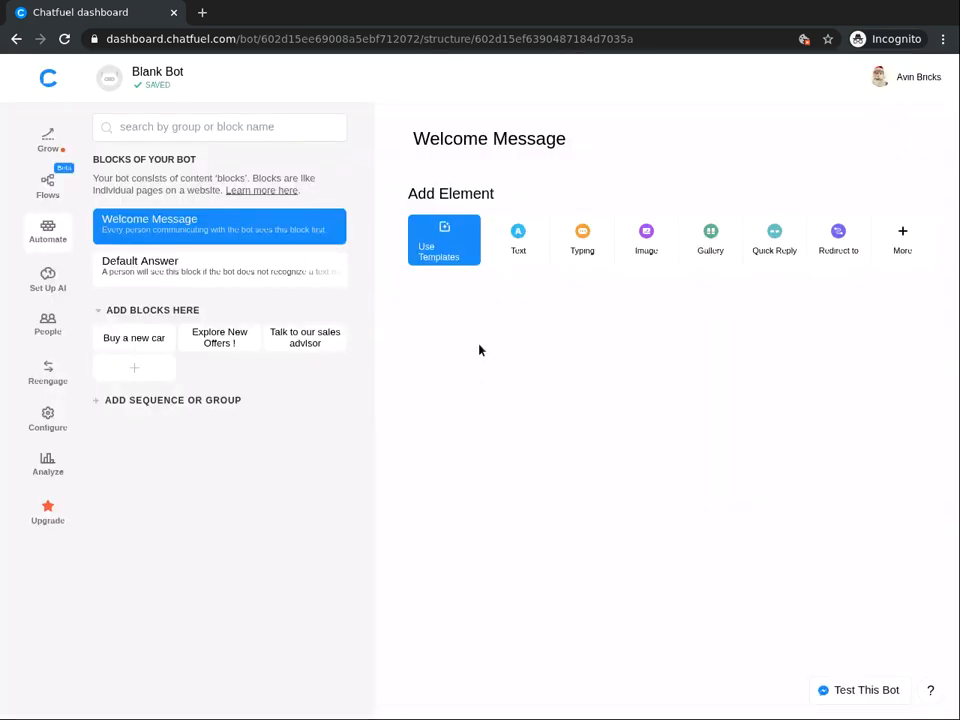
Step: Delete the placeholder text card from the Default Answer block
click(130, 270)
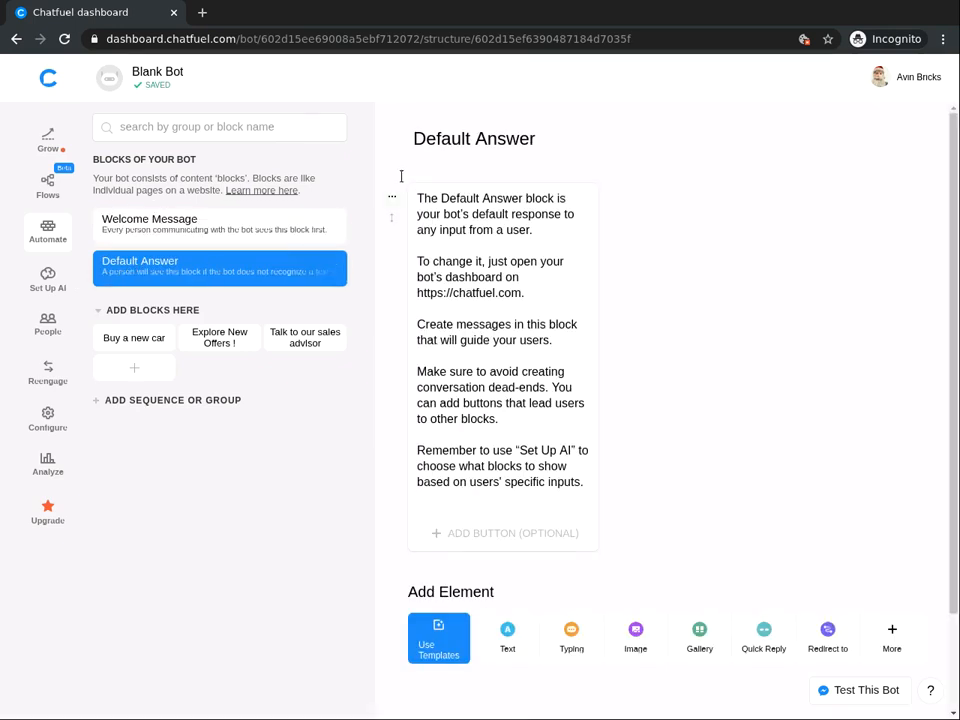
click(391, 197)
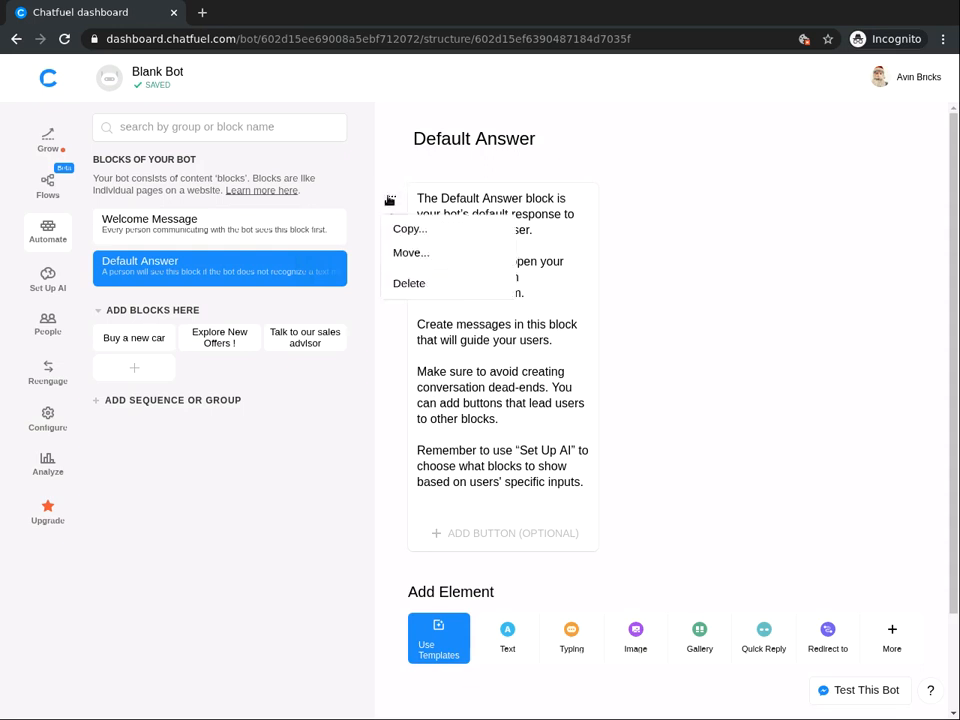
click(424, 290)
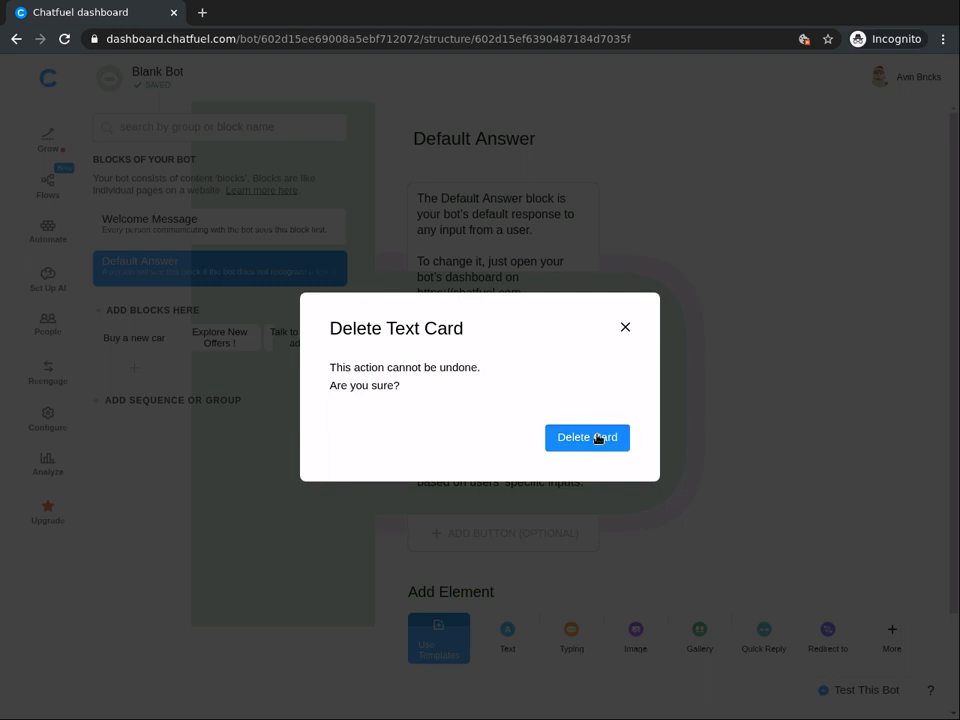
click(596, 437)
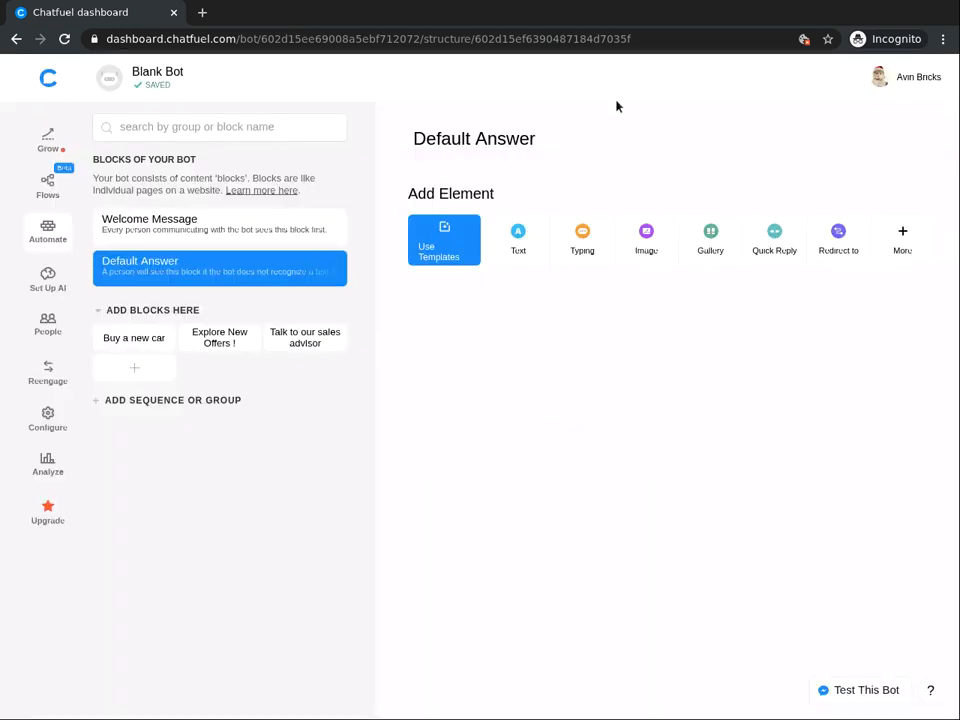
Step: Add a Redirect to Block or Flow element to the Default Answer block, with "Flow" as its destination
click(839, 238)
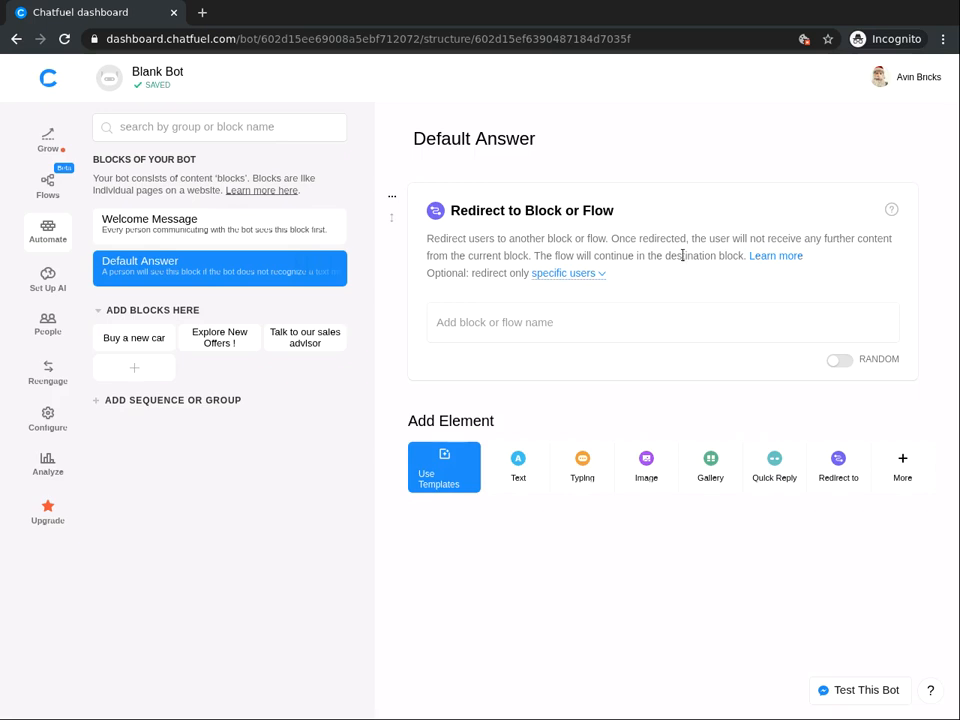
click(467, 322)
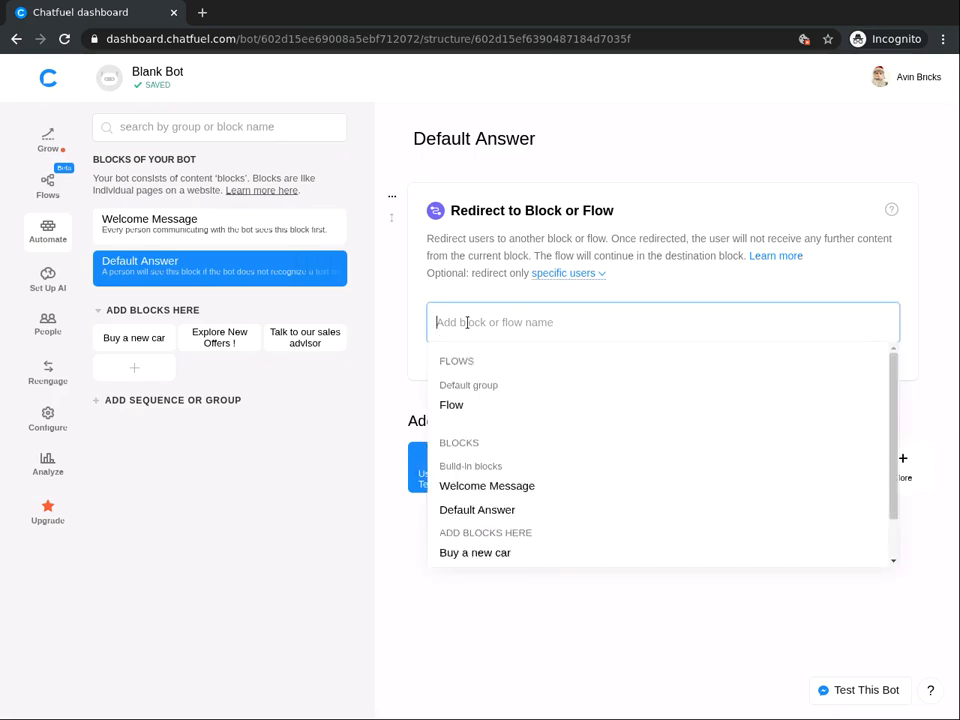
click(460, 404)
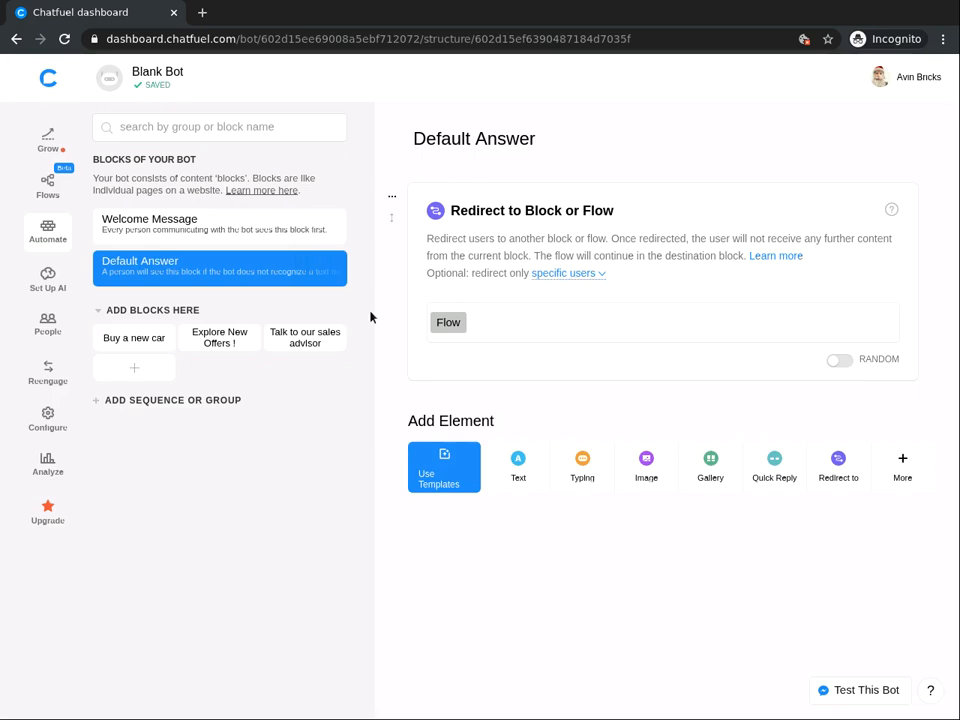
Step: Add a Text + Buttons element to the flow's starting card and begin its message with "Hii {{first name}}", using the first name attribute
click(37, 190)
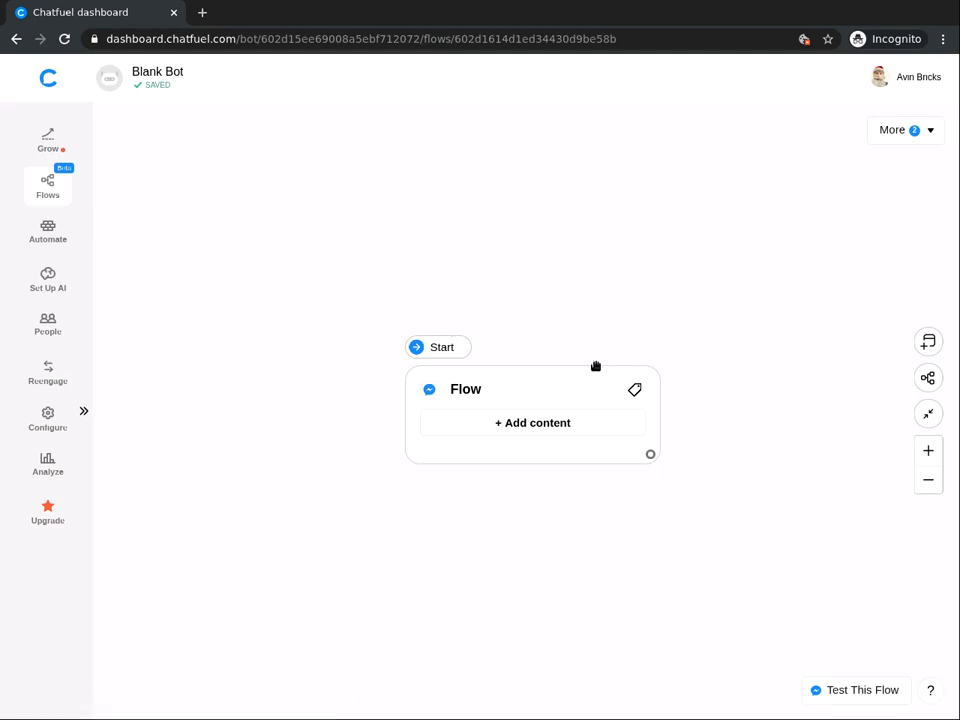
click(534, 424)
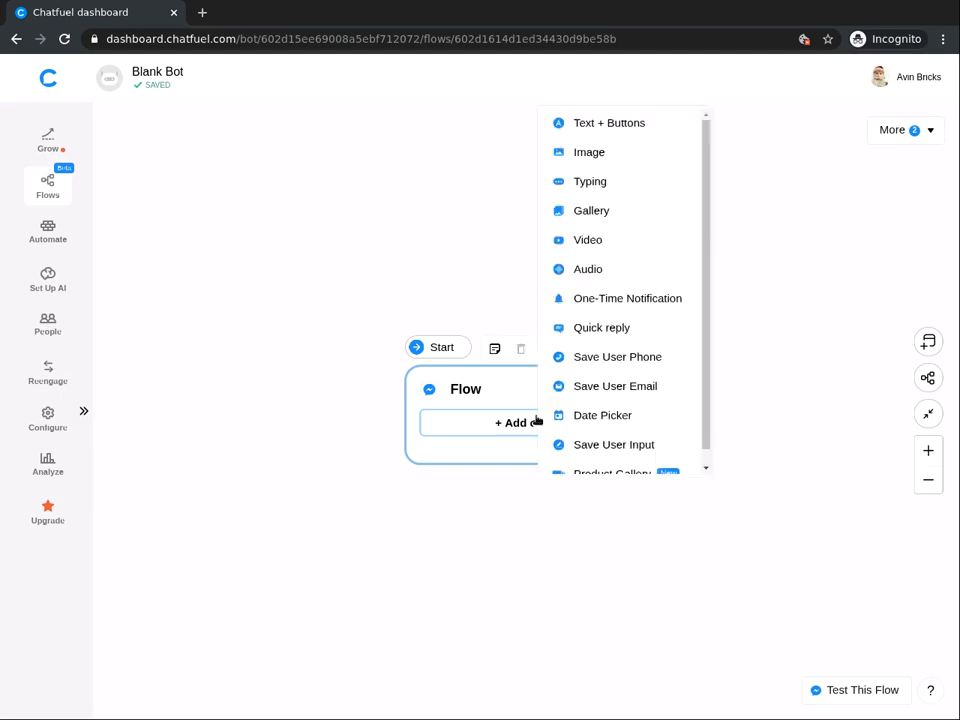
click(612, 124)
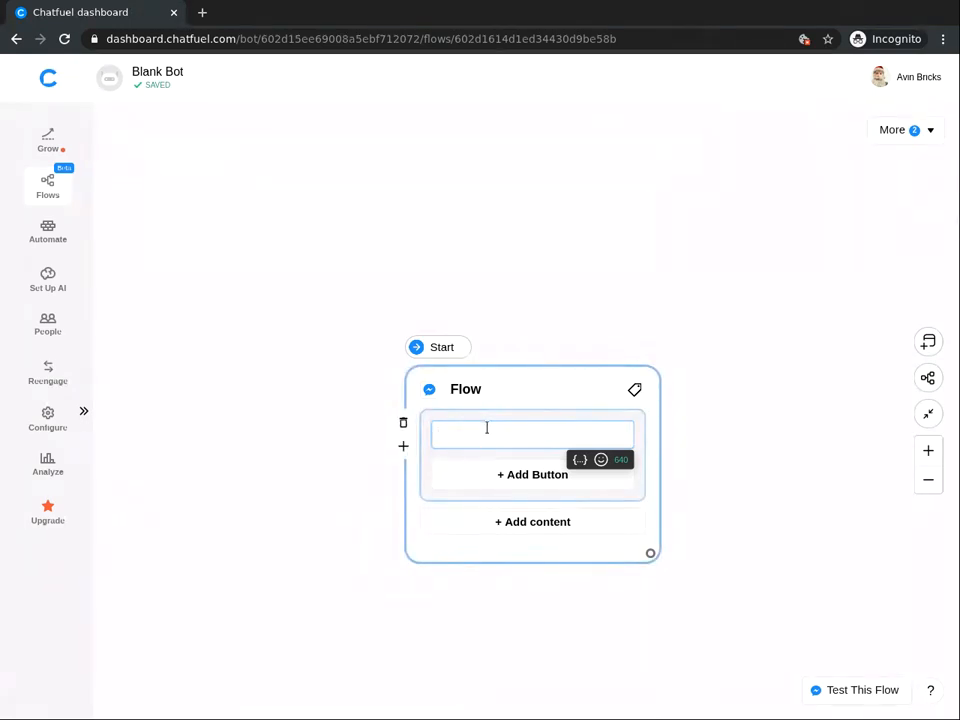
text(Hii)
text({{)
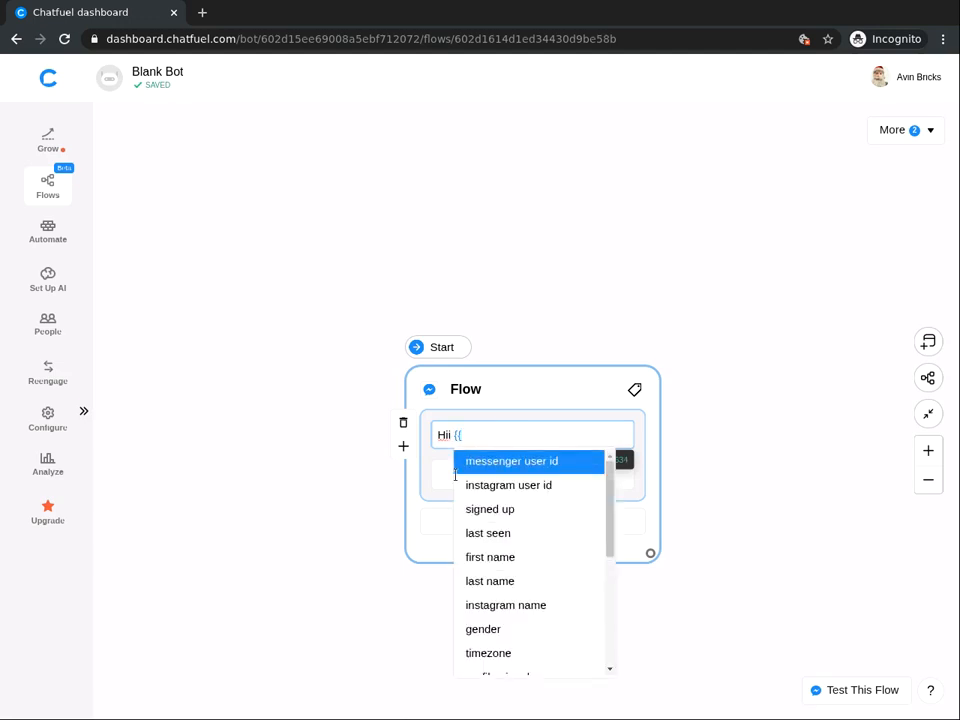
scroll(512, 536, down, 5)
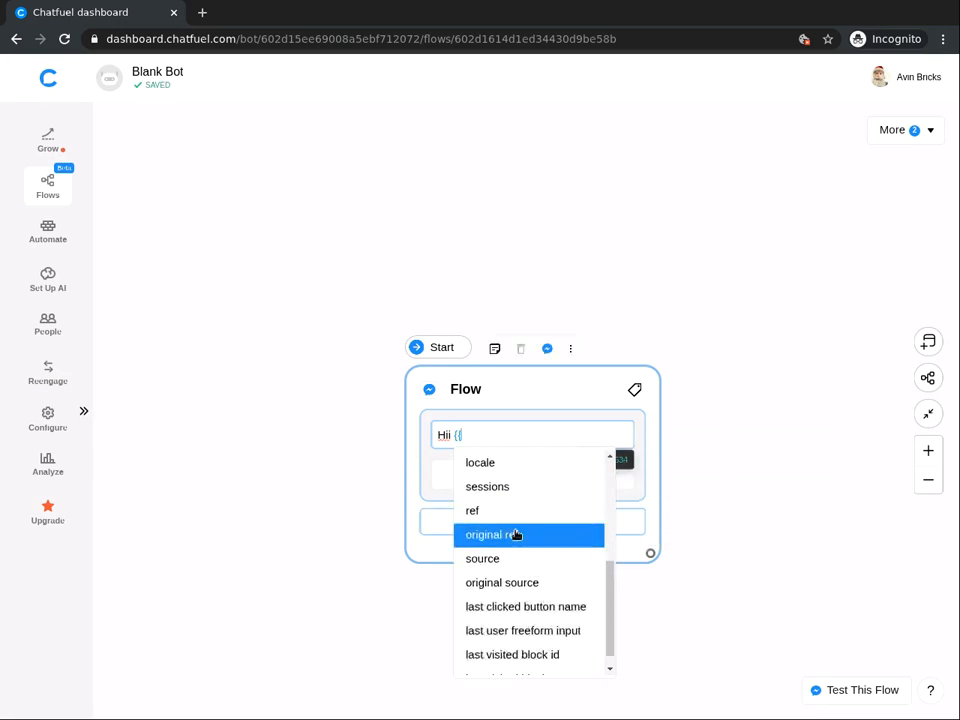
scroll(514, 538, up, 5)
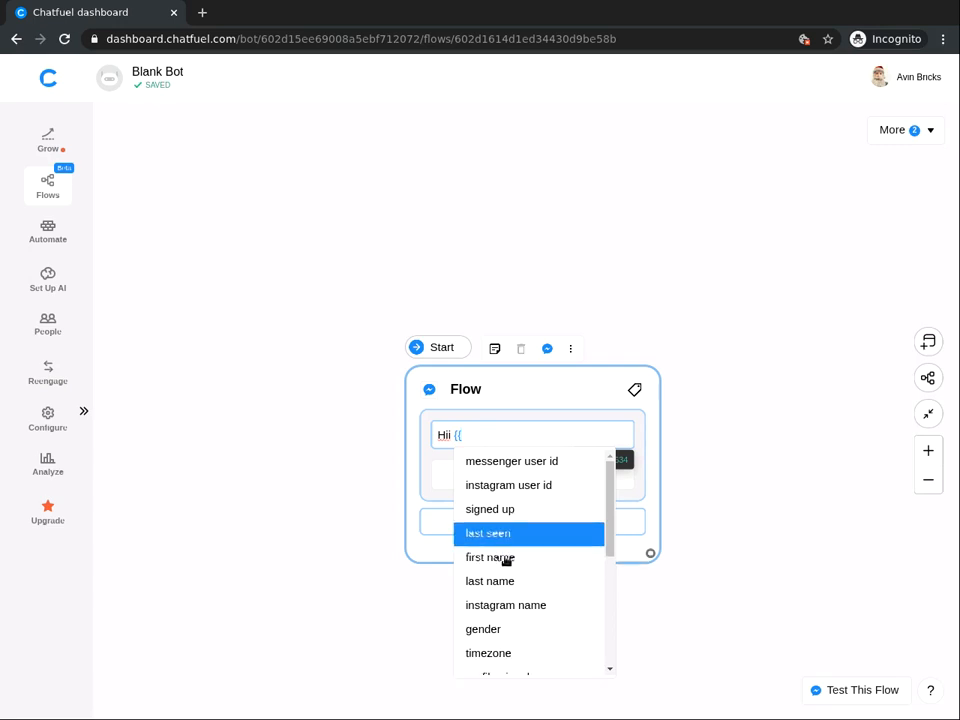
click(505, 558)
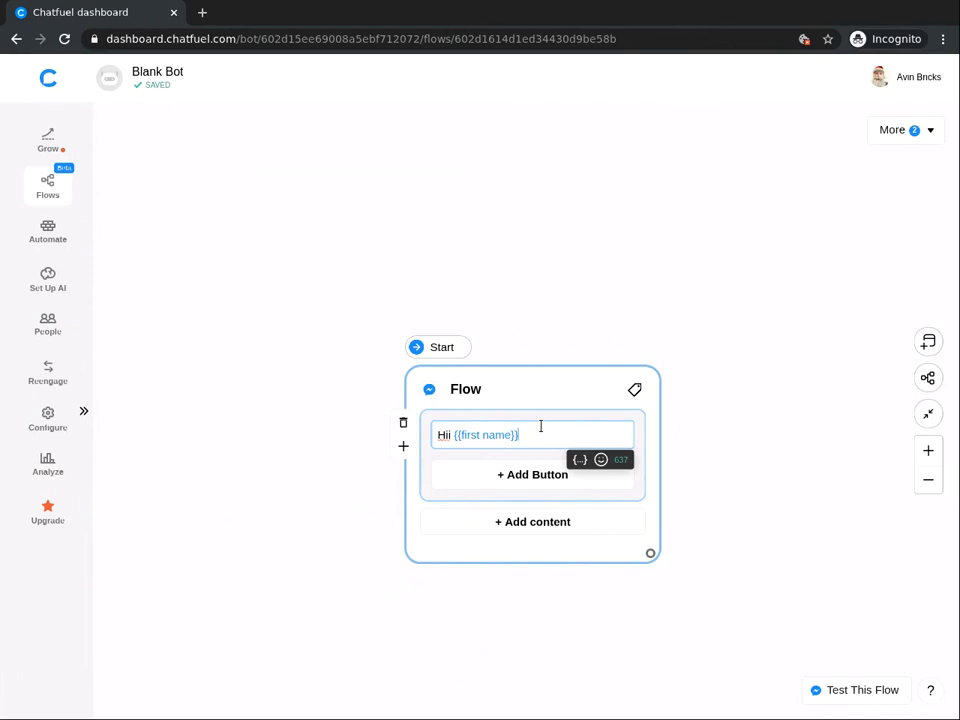
Step: Continue the greeting after the first name with ", Welcome to Authorized Suzuki Dealers. Choose an option from the Menu."
text(,  Welcio)
key(BackSpace)
key(BackSpace)
text(ome)
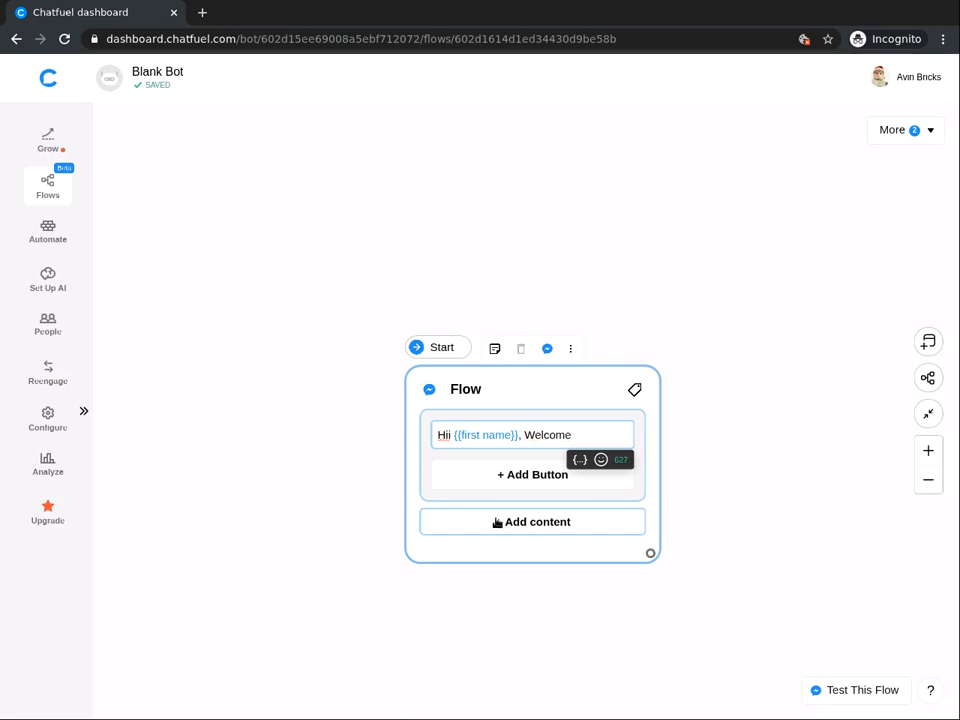
text( to Authoriz)
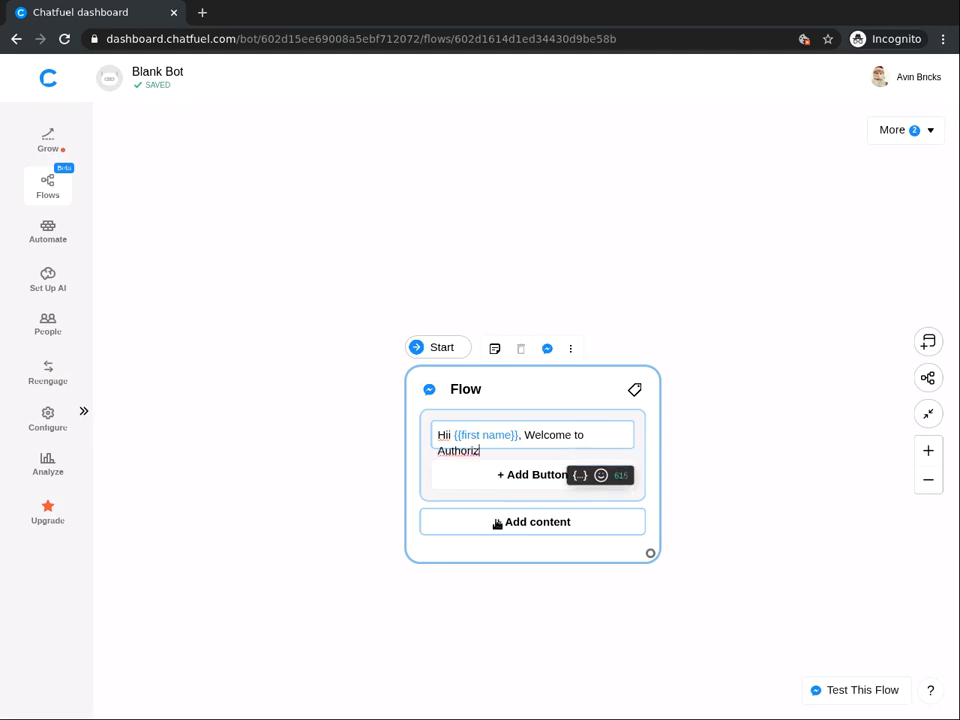
text(ed Suzuki Dealer)
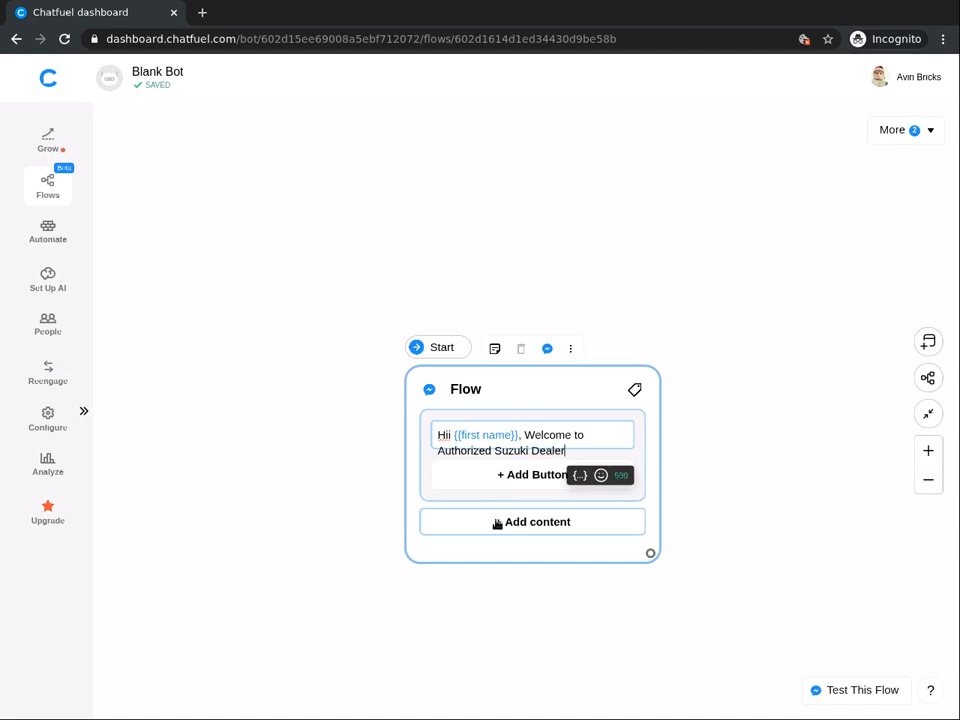
text(s. Choose an option from the)
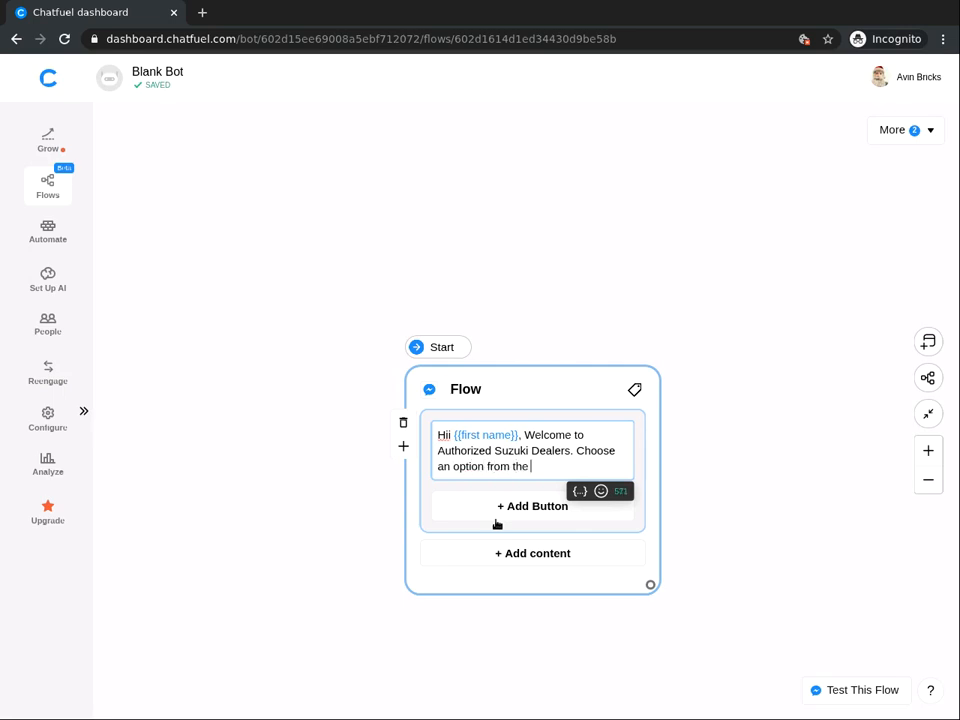
text( Menu.)
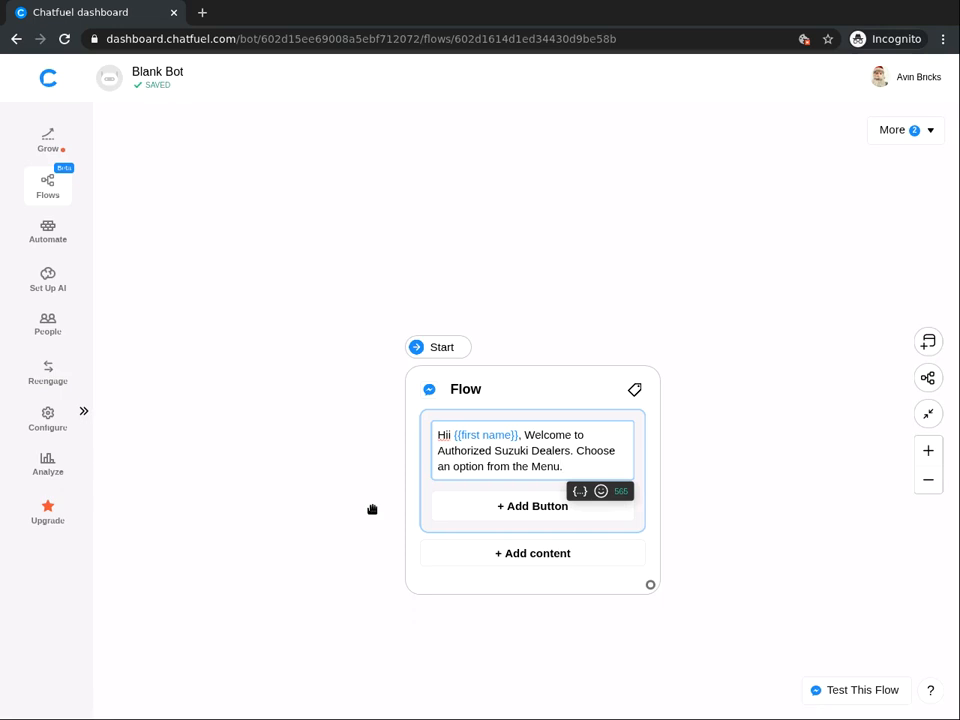
Step: Add a button named "Book a Test Drive" below the welcome text
click(541, 507)
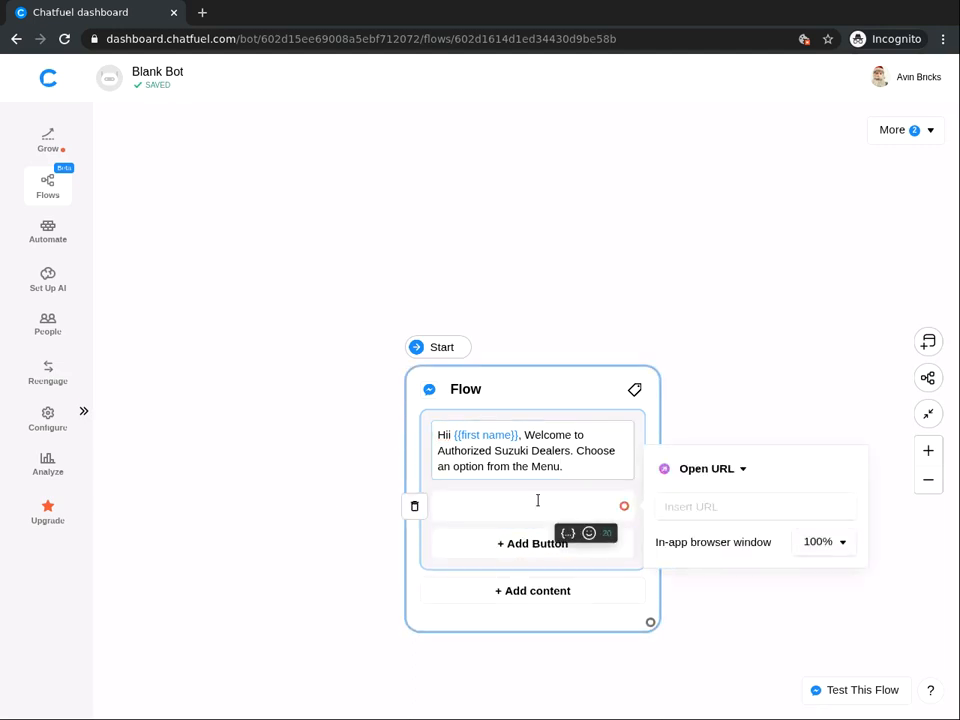
text(Booka)
key(BackSpace)
text(a)
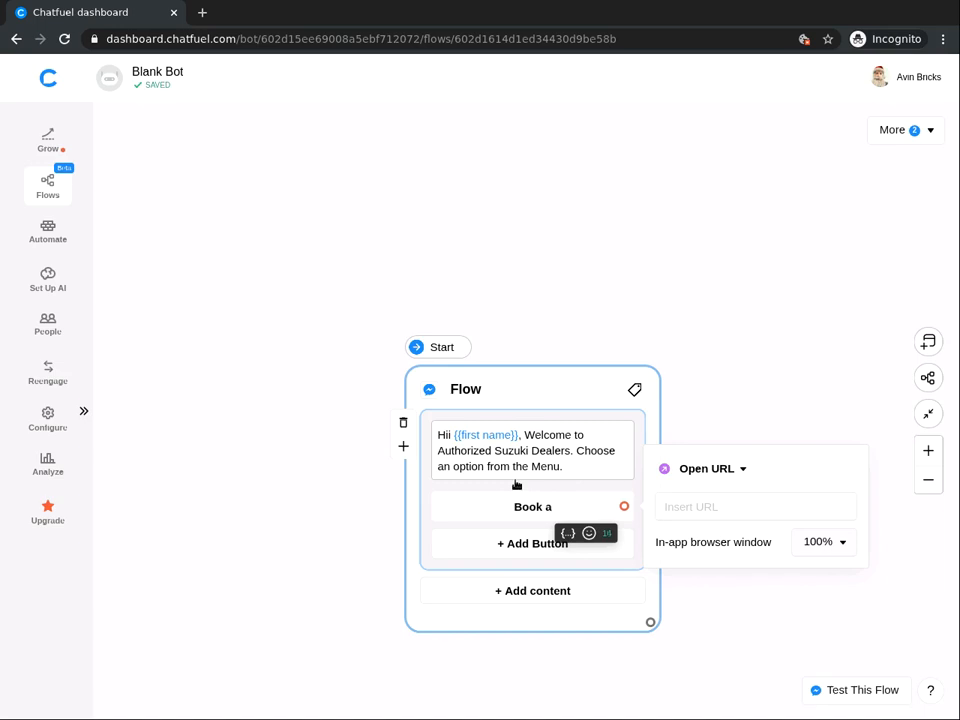
text( Test)
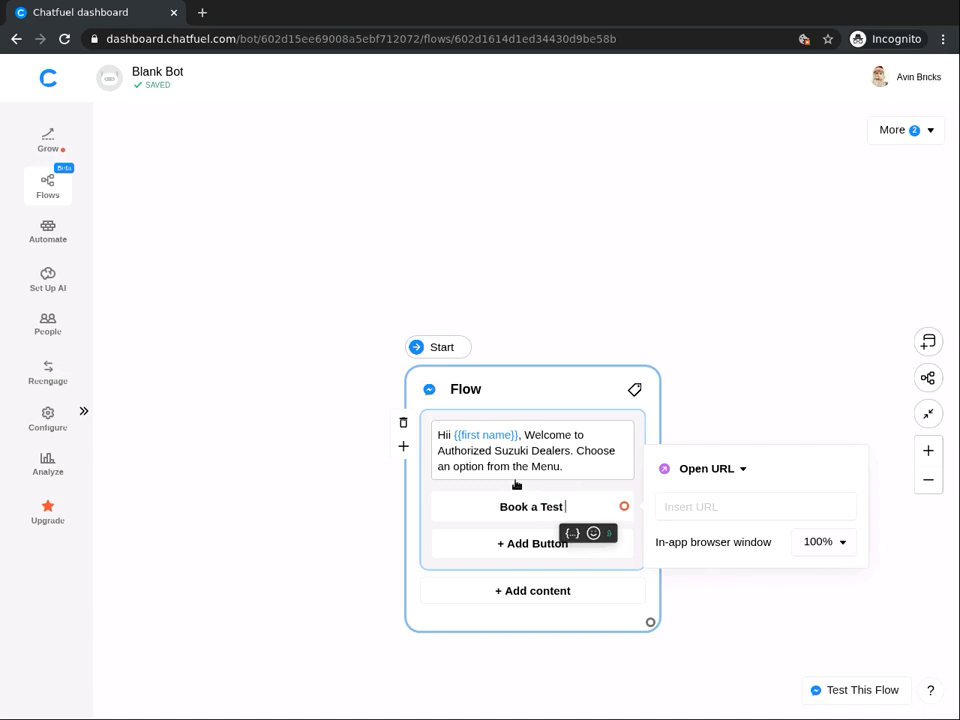
text( Drive)
Step: Add two more buttons to the welcome text, named "Explore New OFFERS" and "Talk to our Advisors"
click(528, 544)
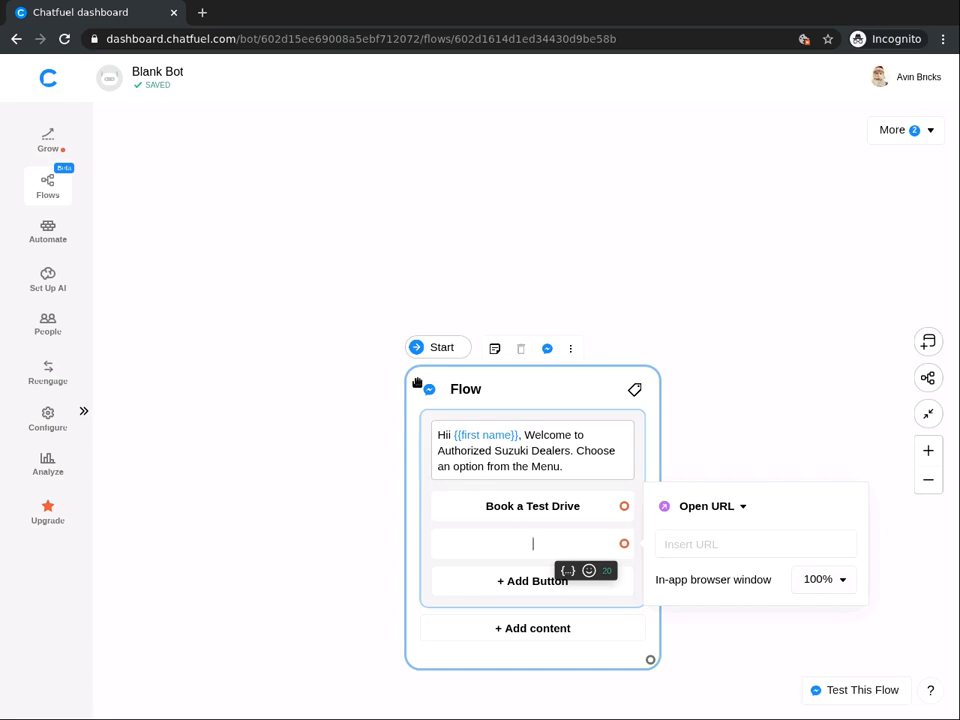
text(Explore New OFFERS)
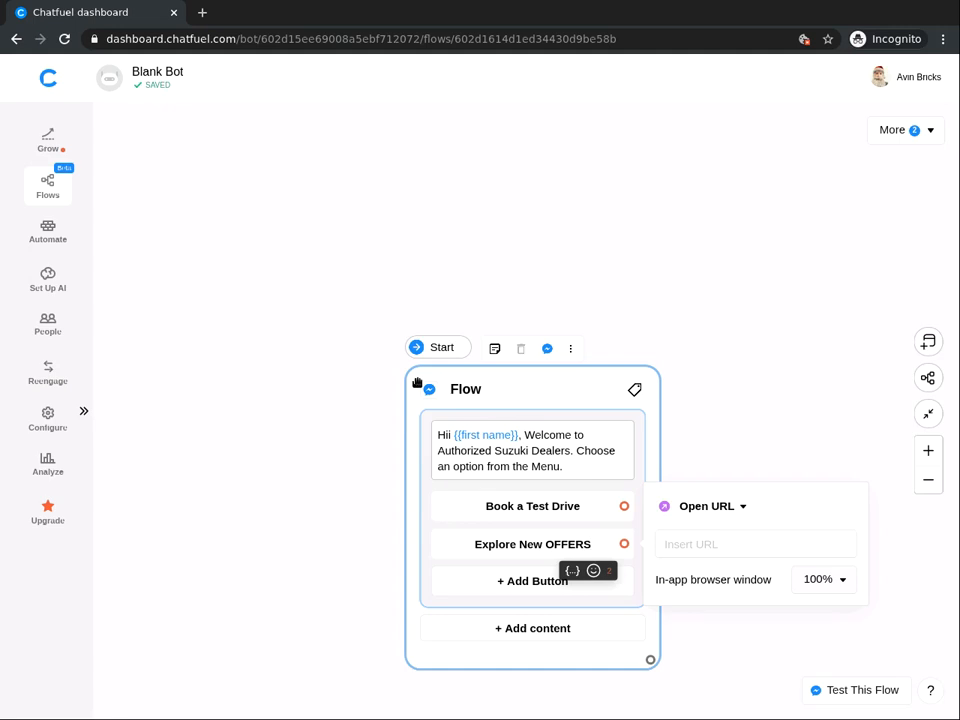
click(545, 583)
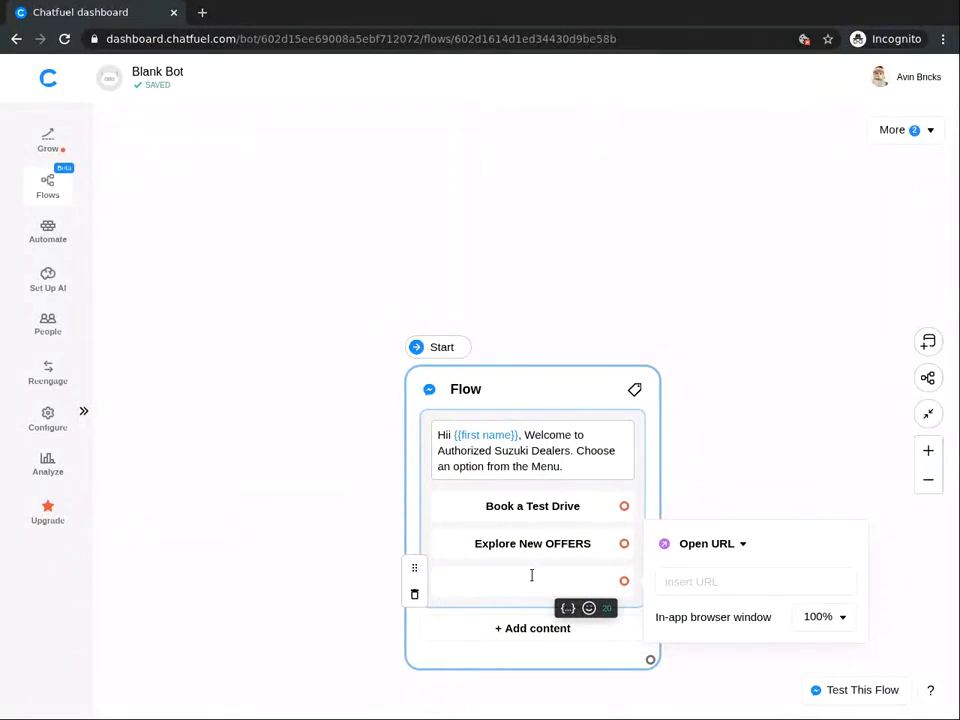
text(Talk to our Advisors)
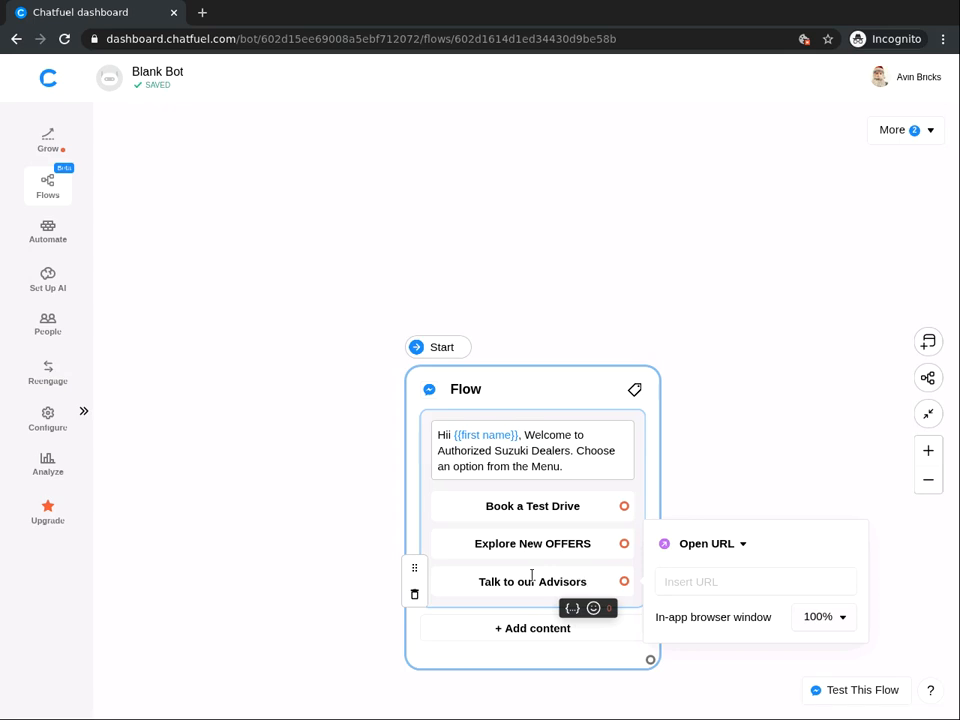
click(563, 485)
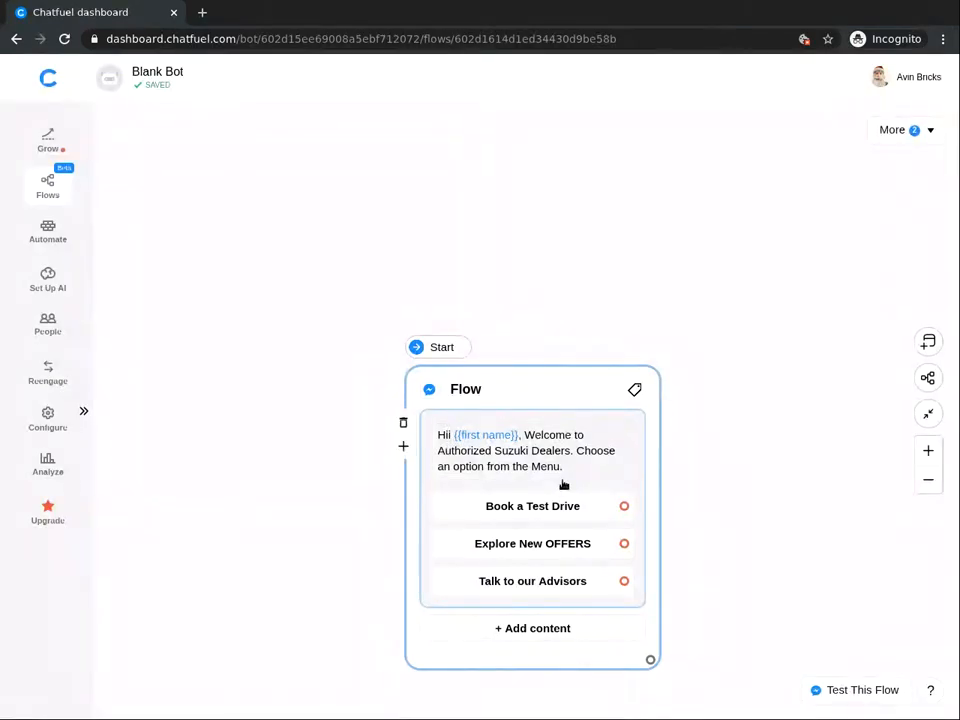